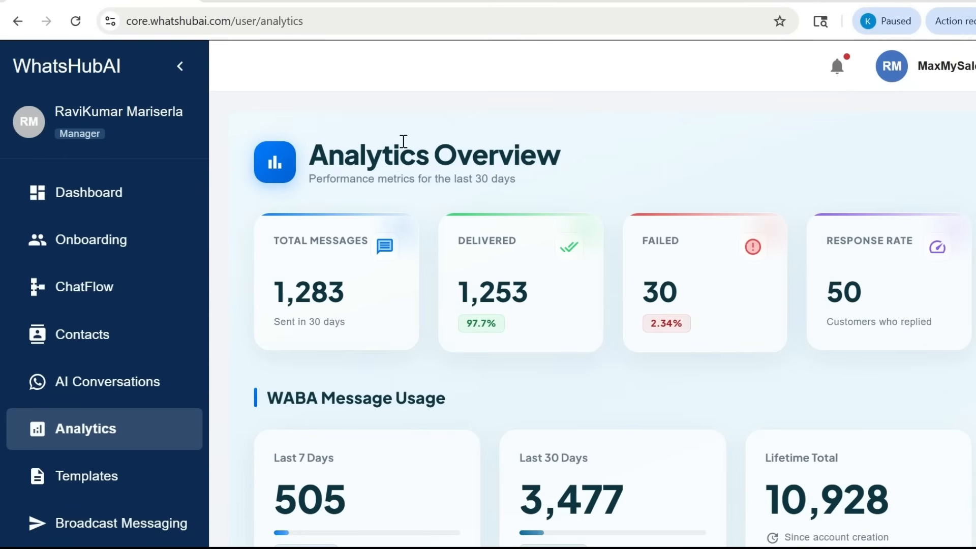
Review the 30-day performance metrics and the WABA message usage figures on the analytics page
left_click_drag(315, 158, 567, 163)
left_click(578, 167)
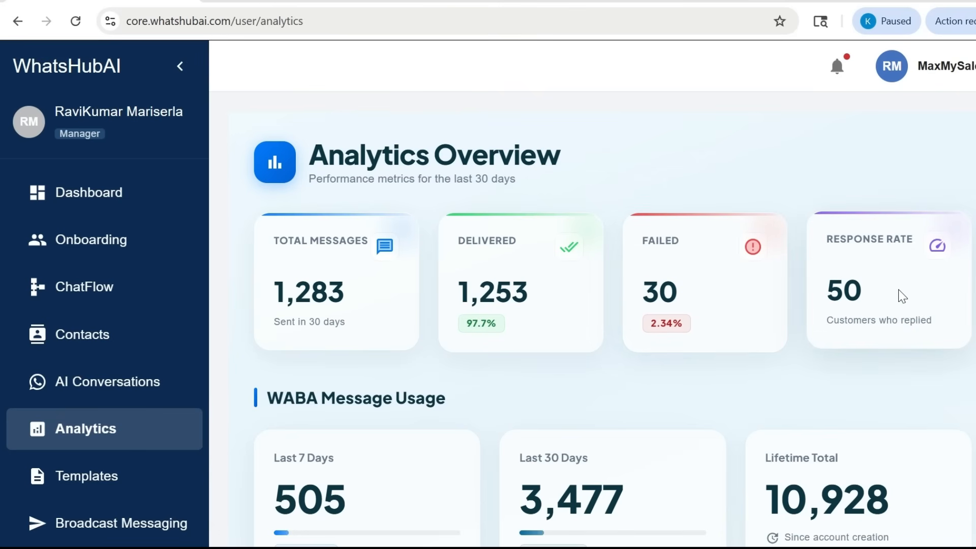
scroll(903, 297, "down", 2)
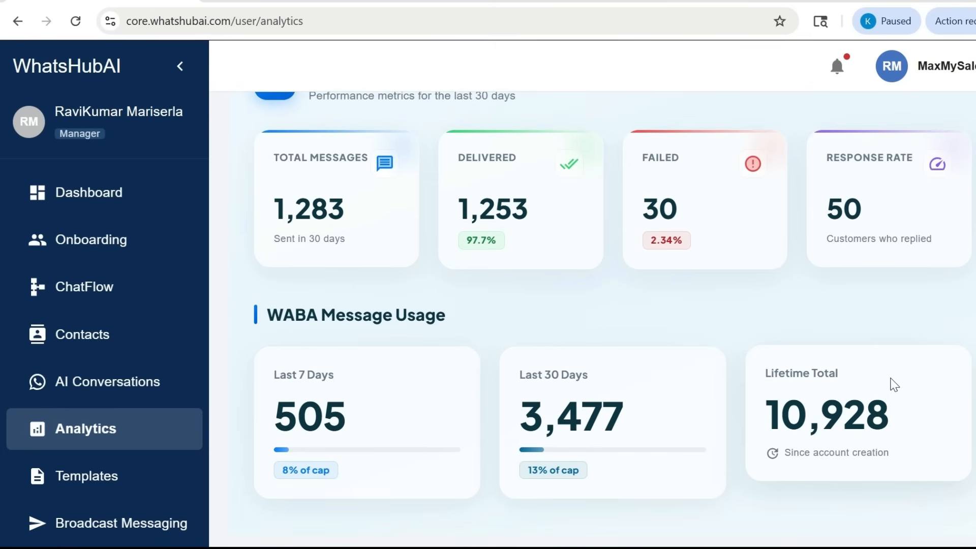
scroll(895, 385, "up", 2)
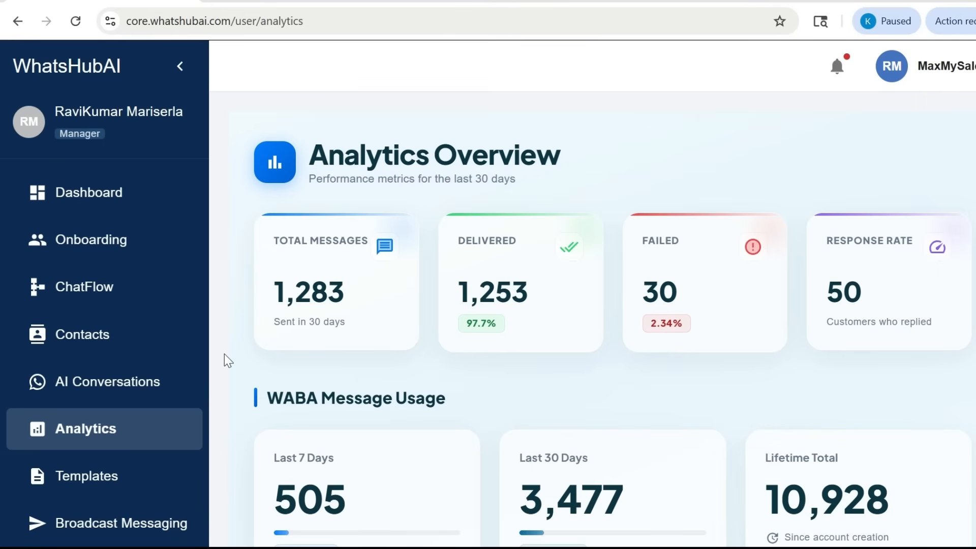
Open the template creation form and name the new template max_my_sales
left_click(112, 487)
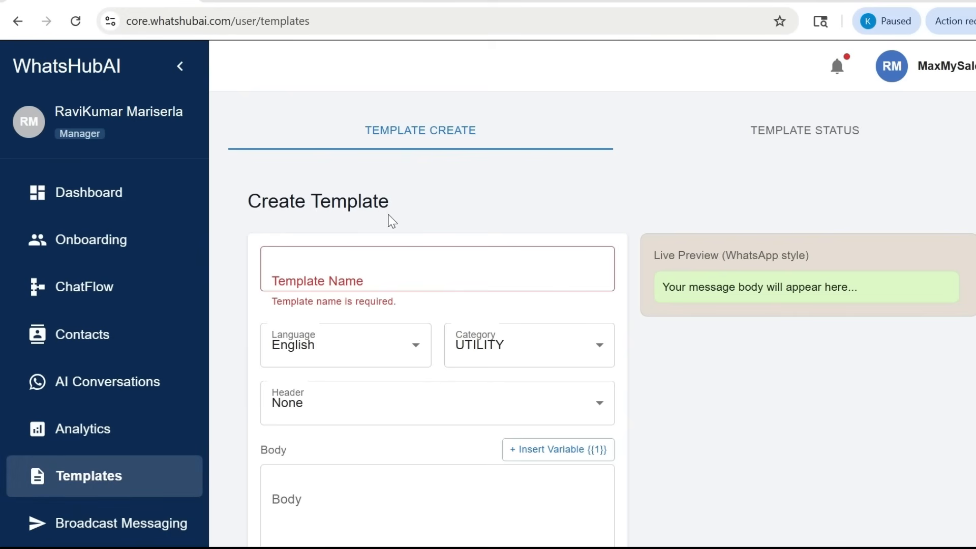
left_click(377, 276)
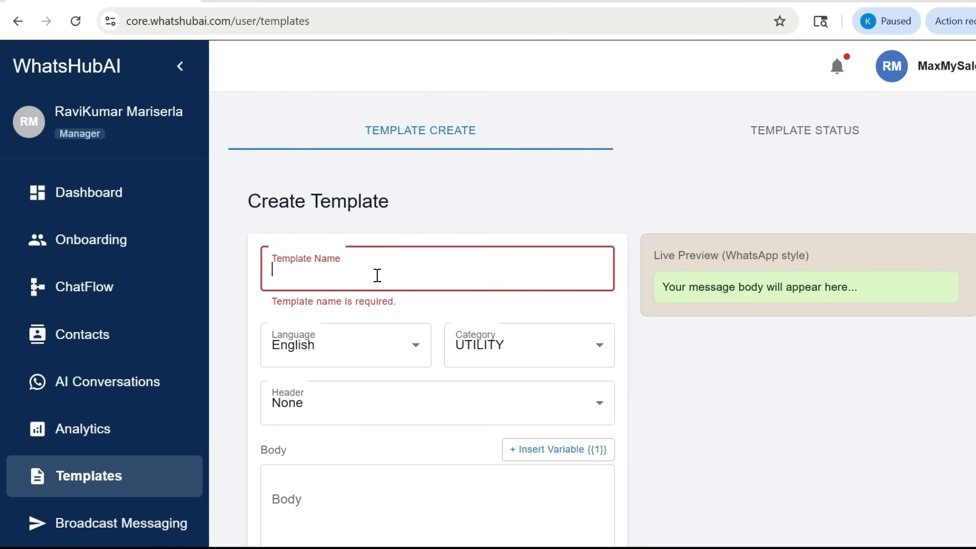
type("max_my_sales")
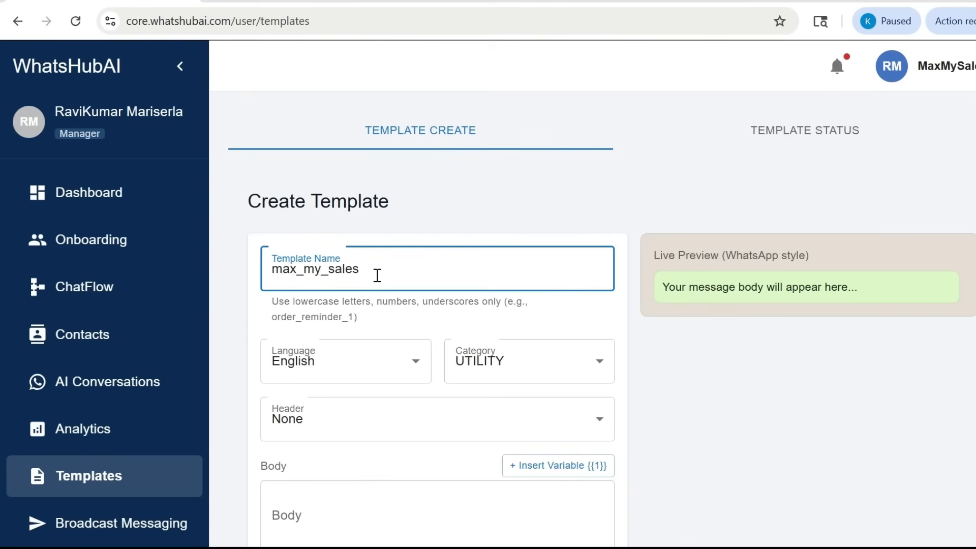
Keep the template's language as English and set its category to MARKETING
left_click(381, 377)
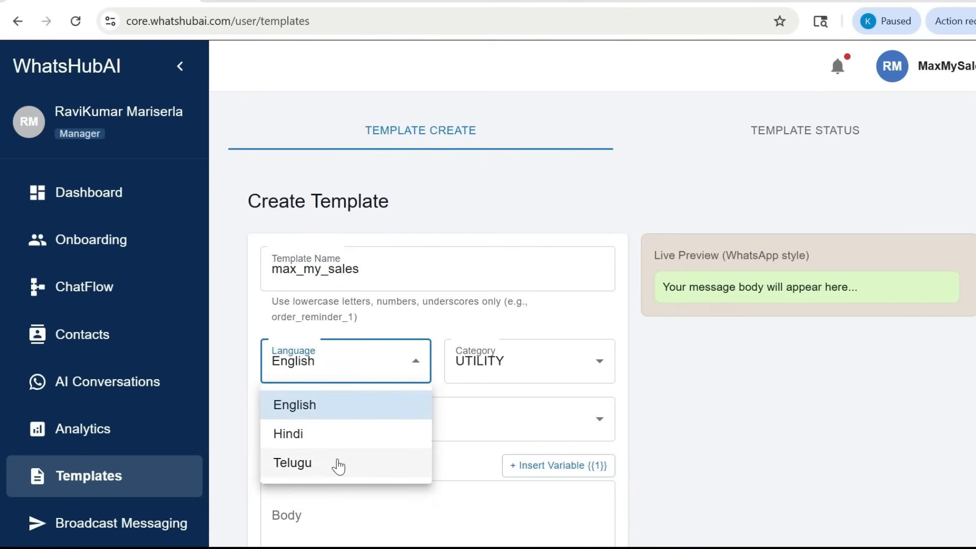
left_click(342, 410)
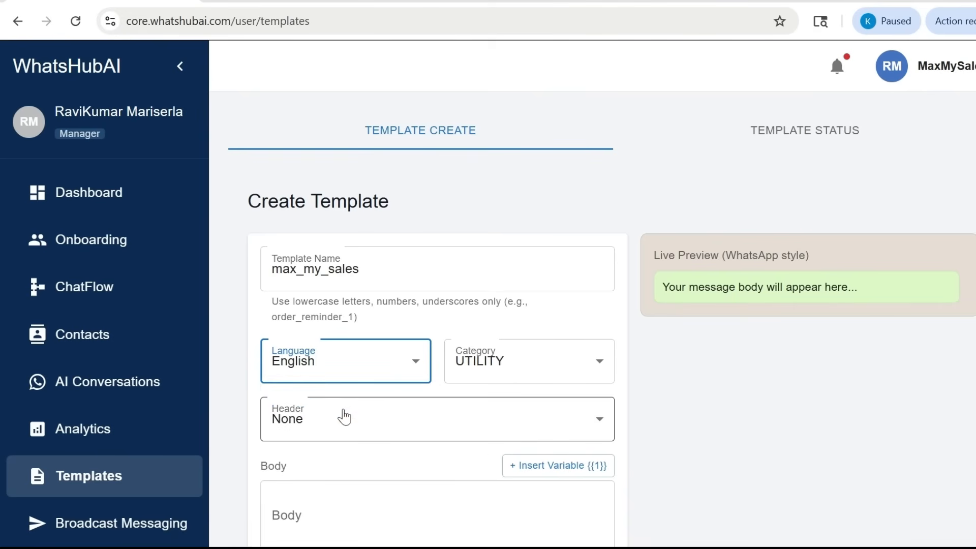
left_click(526, 364)
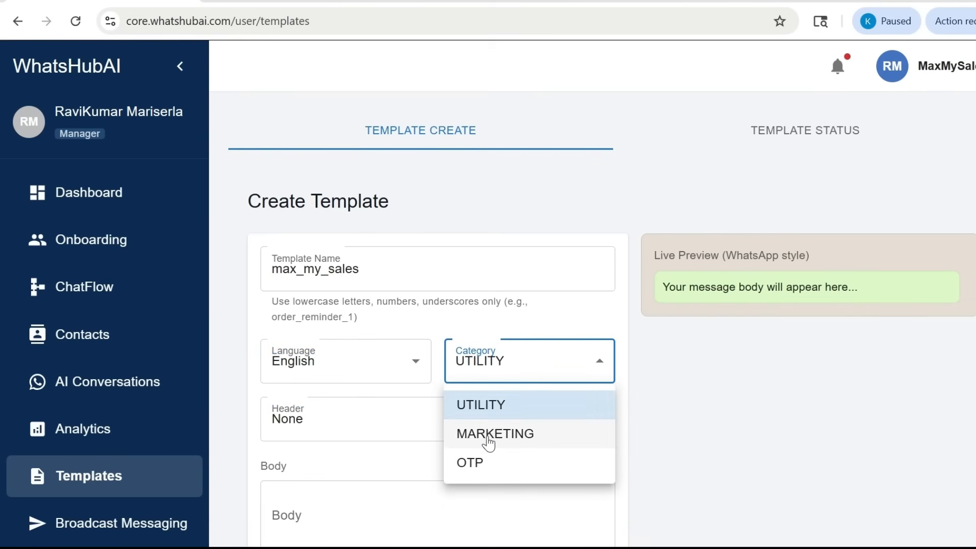
left_click(488, 443)
Try the Text and Image header types for the template and return the header to None
scroll(437, 417, "down", 4)
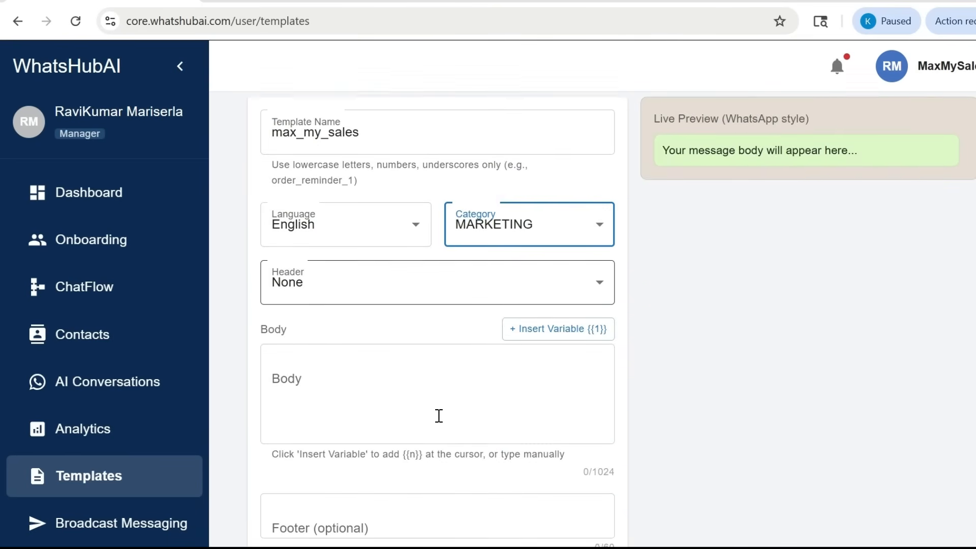
left_click(463, 219)
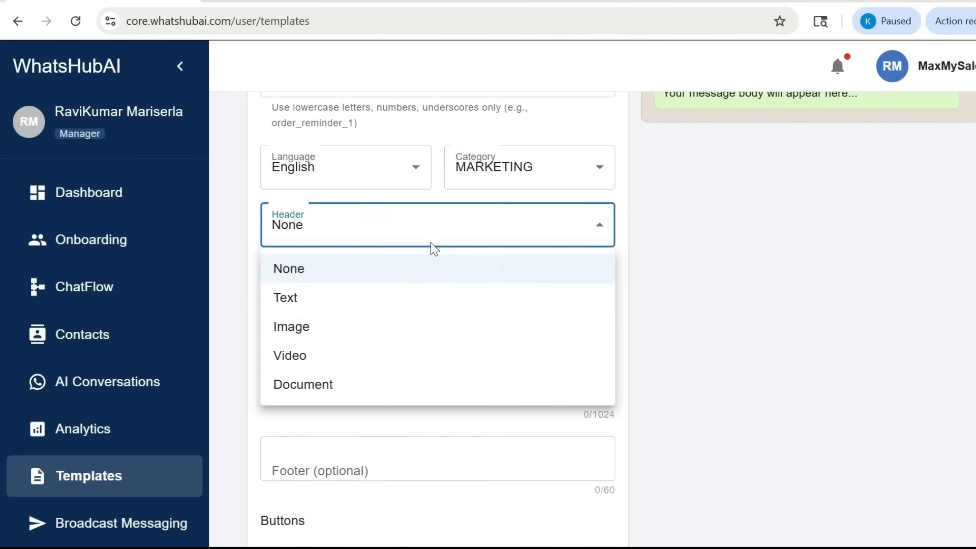
left_click(379, 304)
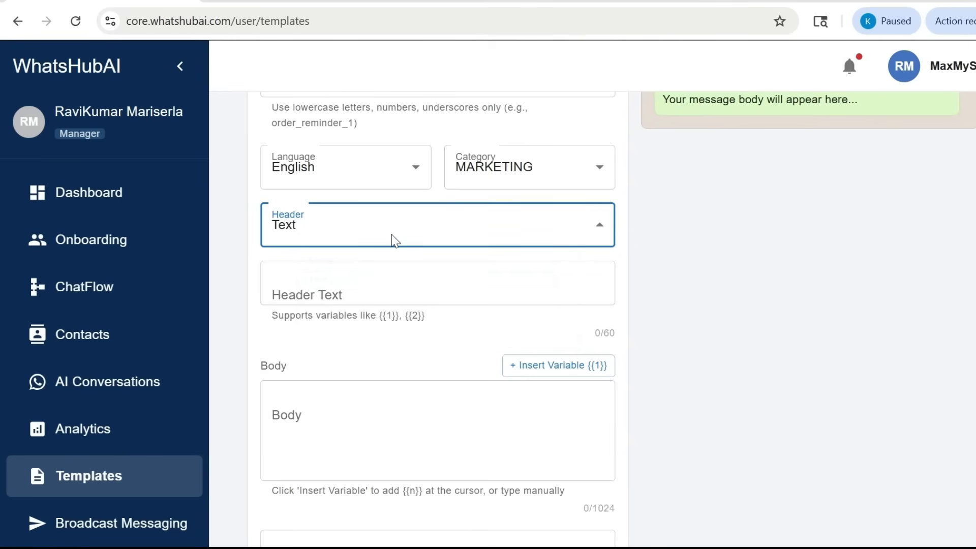
left_click(392, 236)
left_click(402, 234)
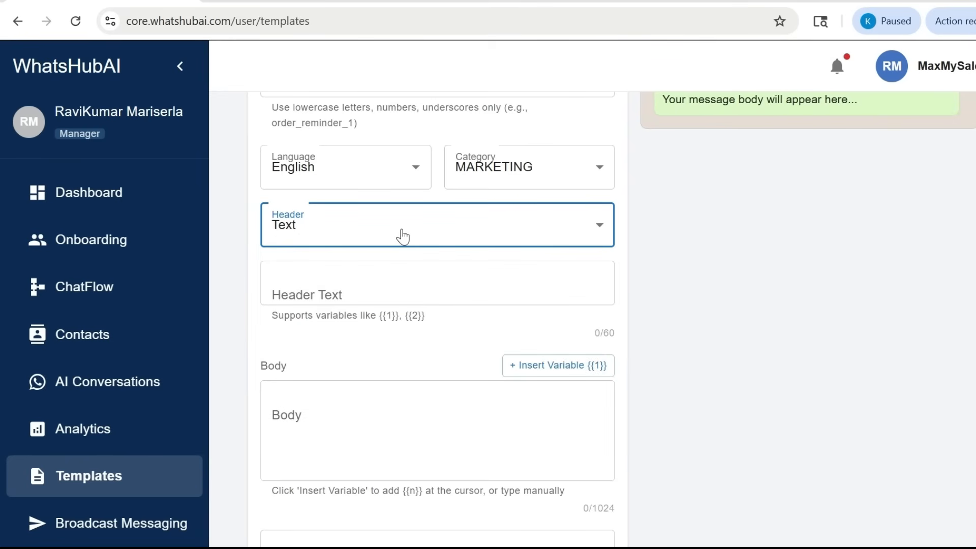
left_click(339, 293)
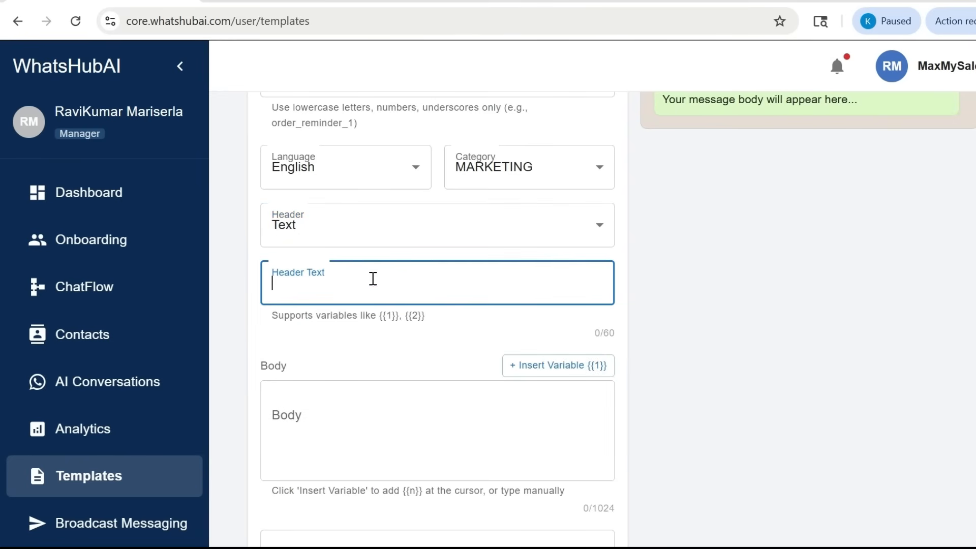
left_click(461, 234)
left_click(384, 333)
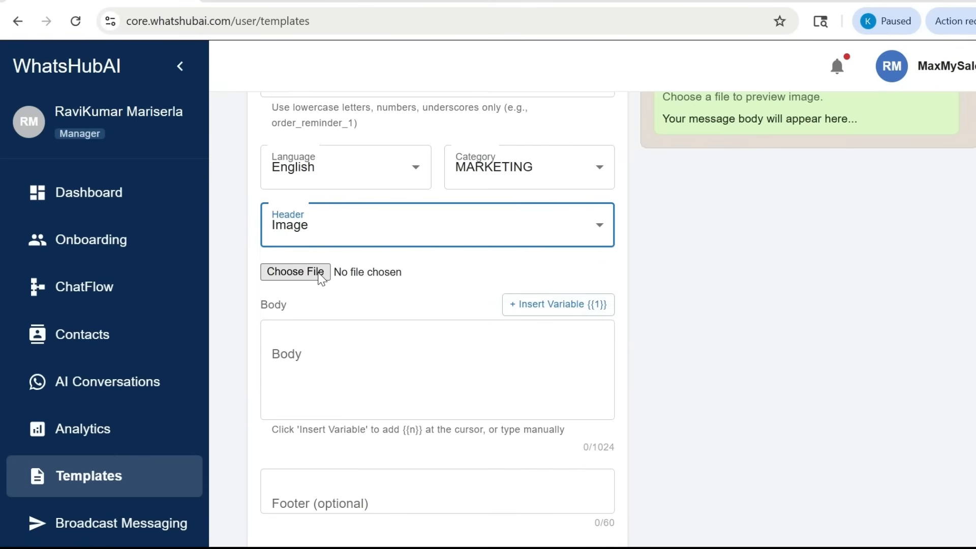
left_click(458, 238)
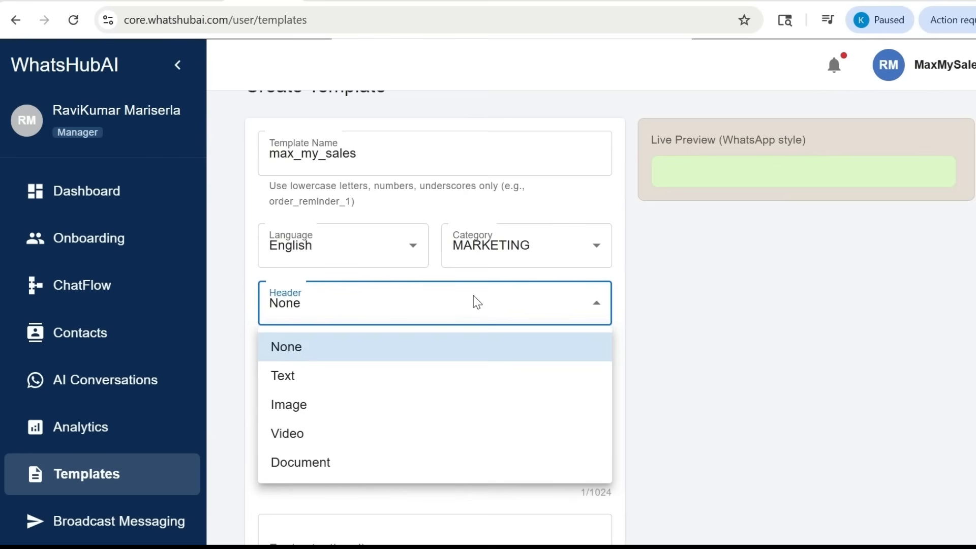
left_click(423, 351)
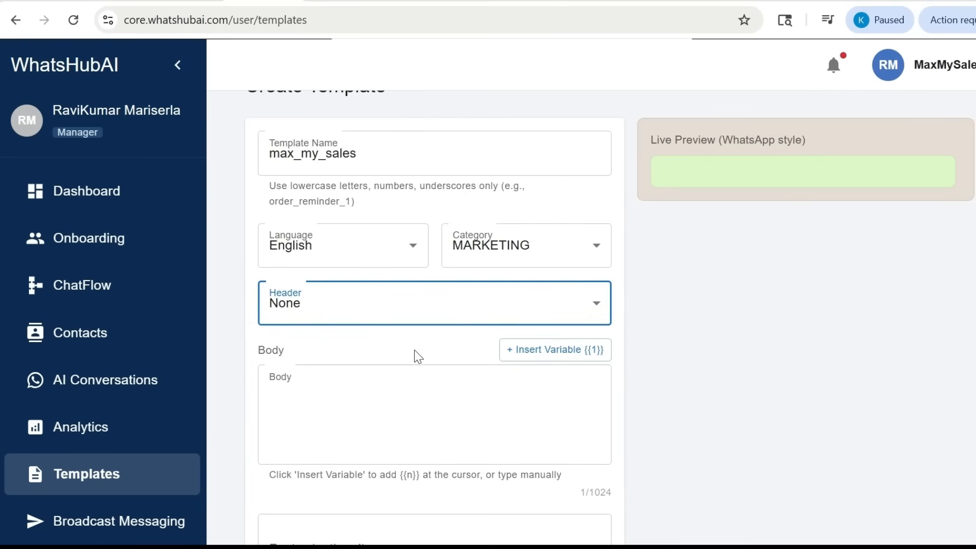
Begin the message body with "dear" followed by the inserted variable {{1}}
left_click(370, 389)
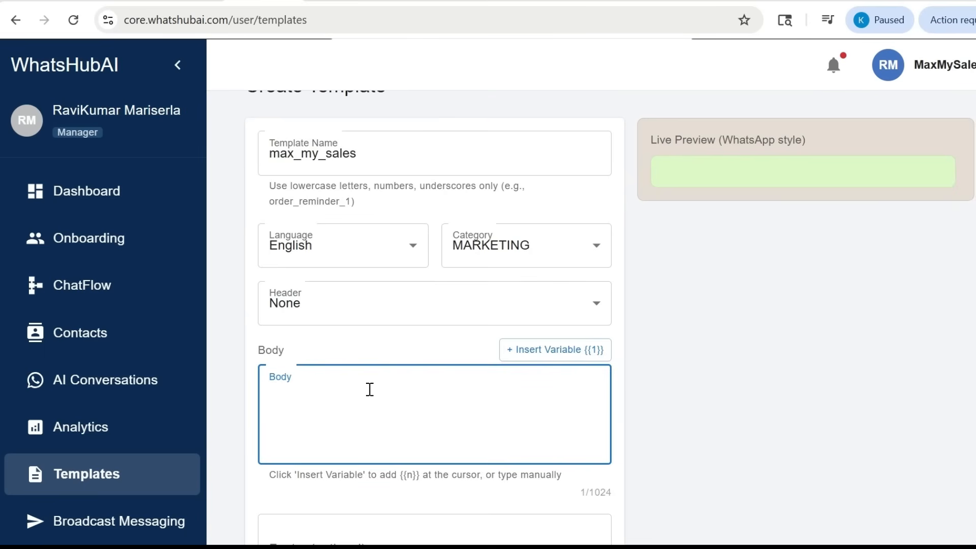
type("dear")
left_click(527, 357)
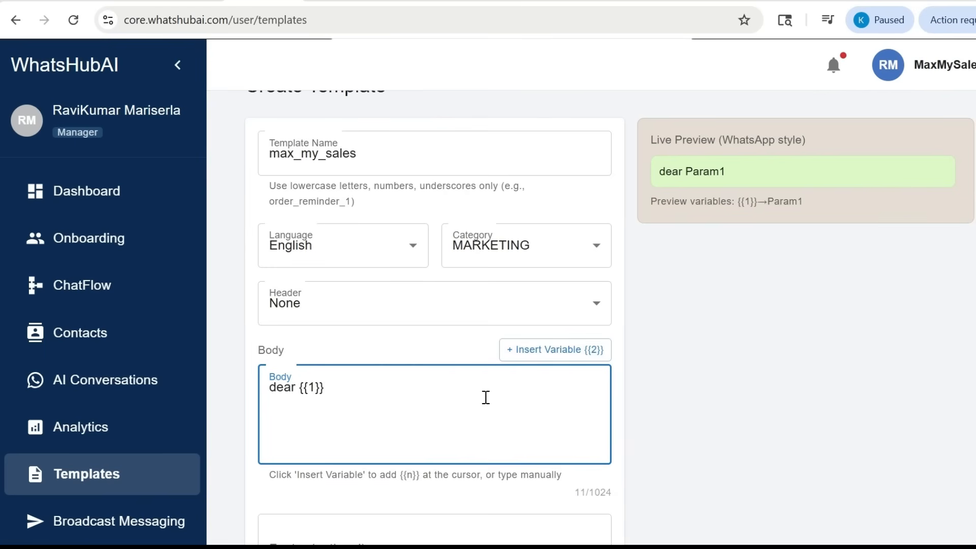
Add a second line to the body: "here we do boosts your business and build your strong customer relationship"
key("Return")
type("here we do boosts")
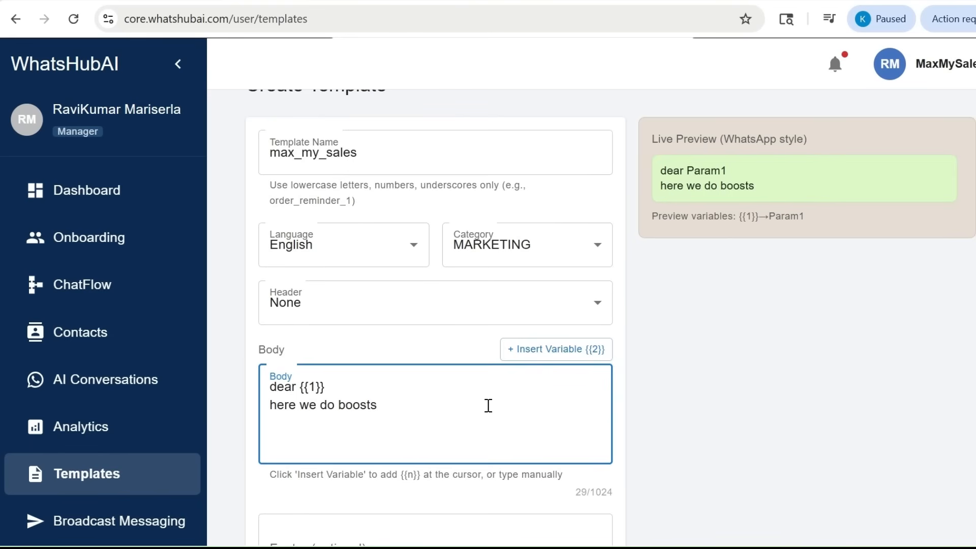
type(" your busi")
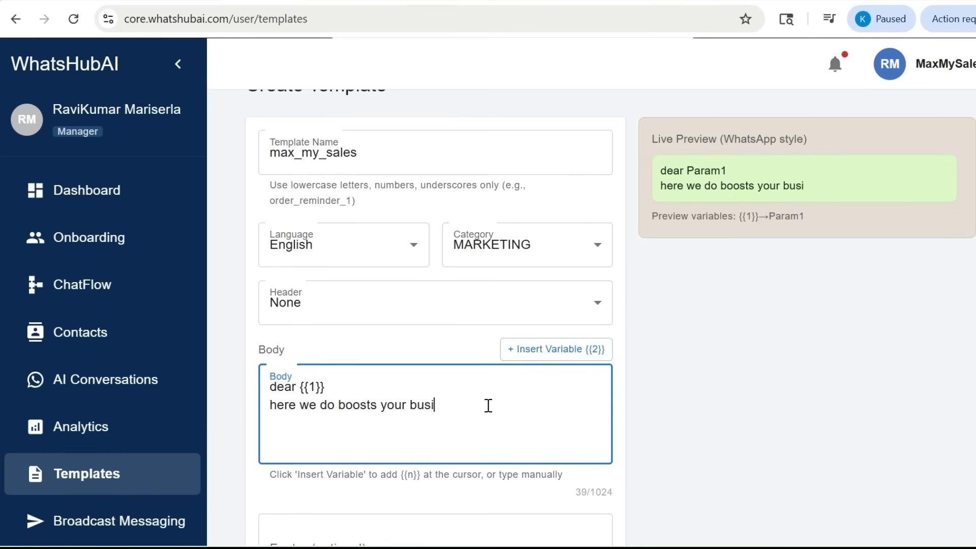
type("ness and ")
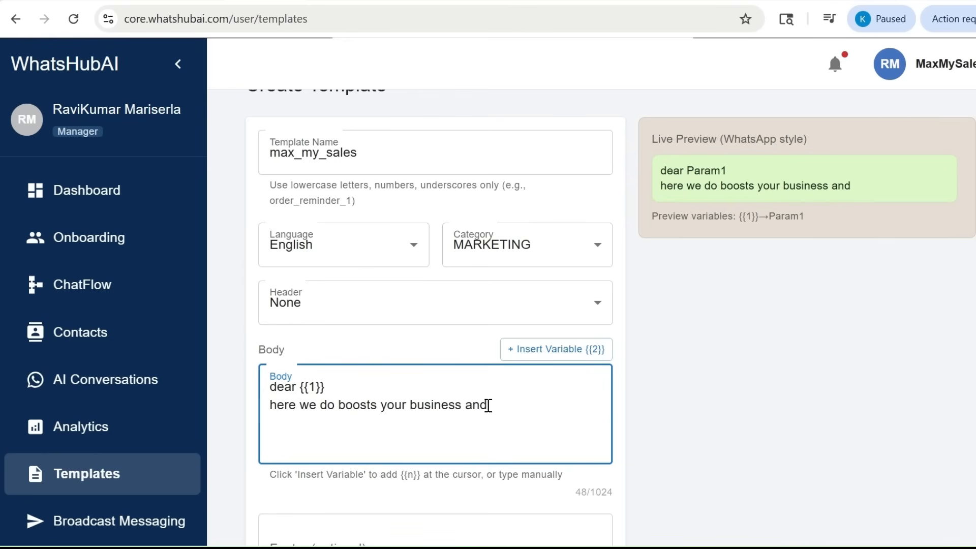
type("build your strong")
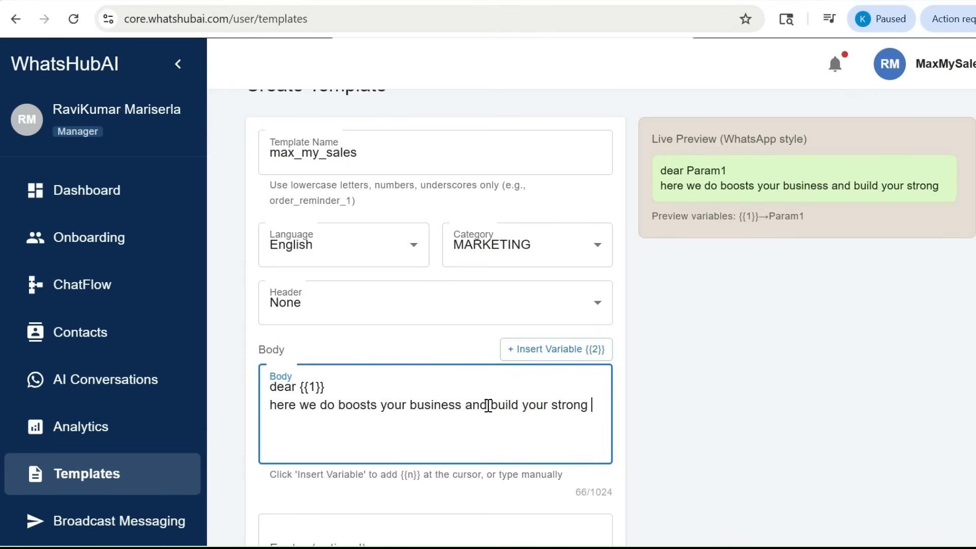
type(" cust")
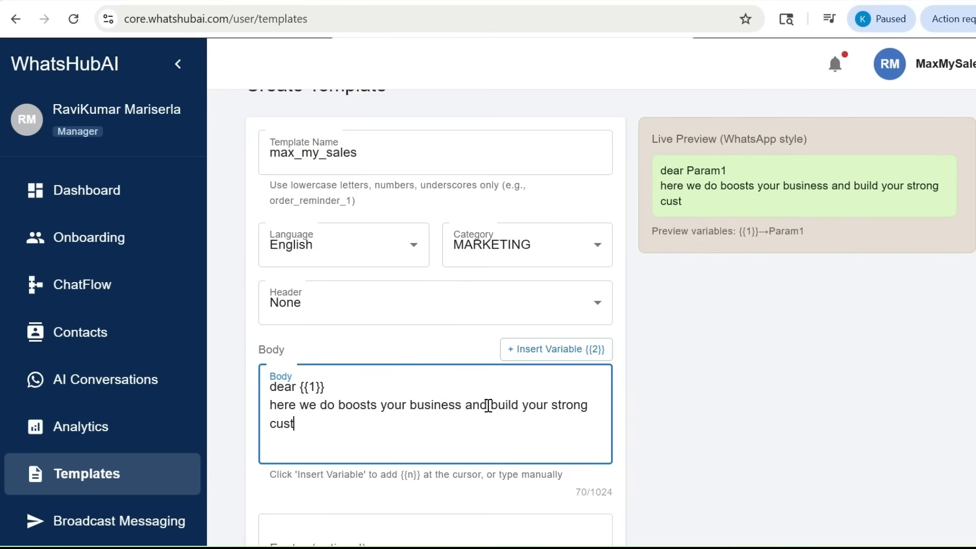
type("omer re")
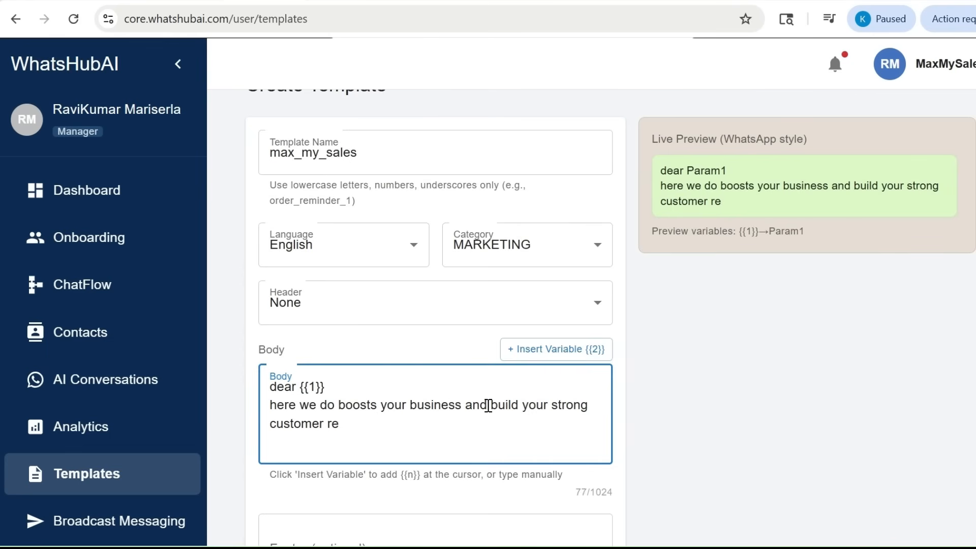
type("lationship")
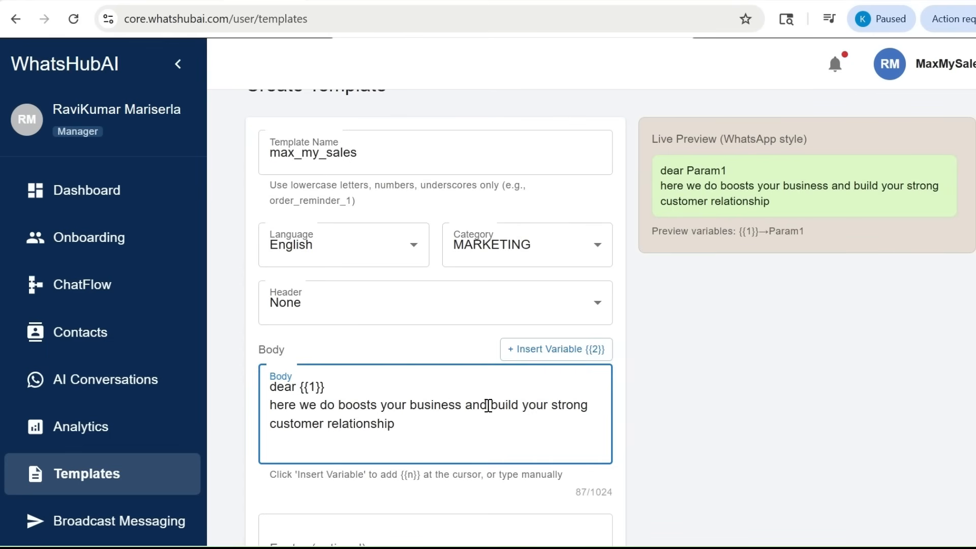
Leave the footer empty and add a quick reply button with the text "thank you"
scroll(488, 406, "down", 1)
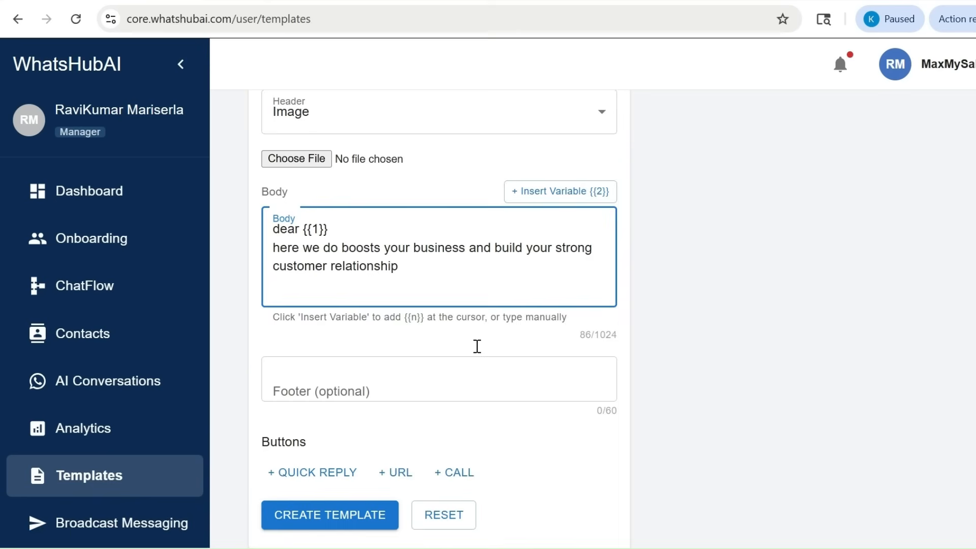
scroll(477, 346, "down", 1)
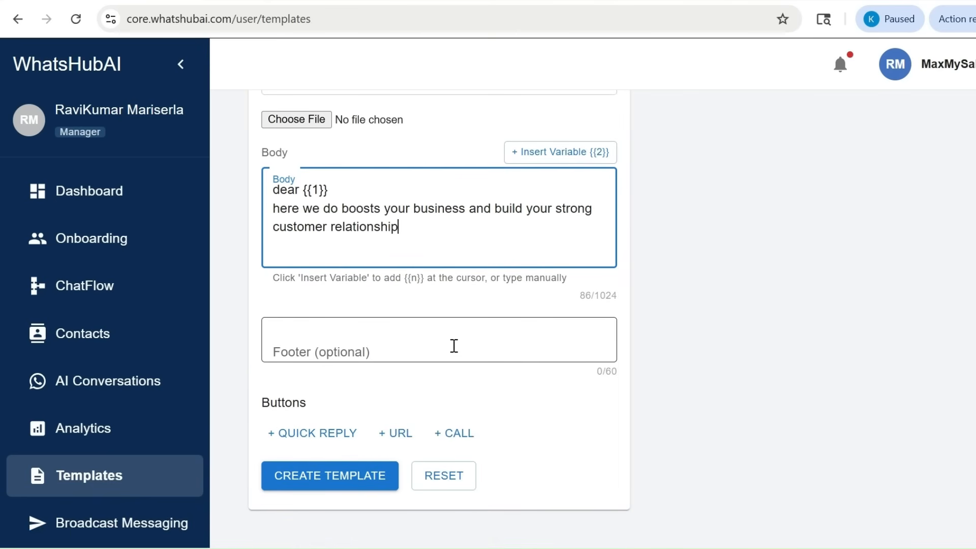
left_click(401, 345)
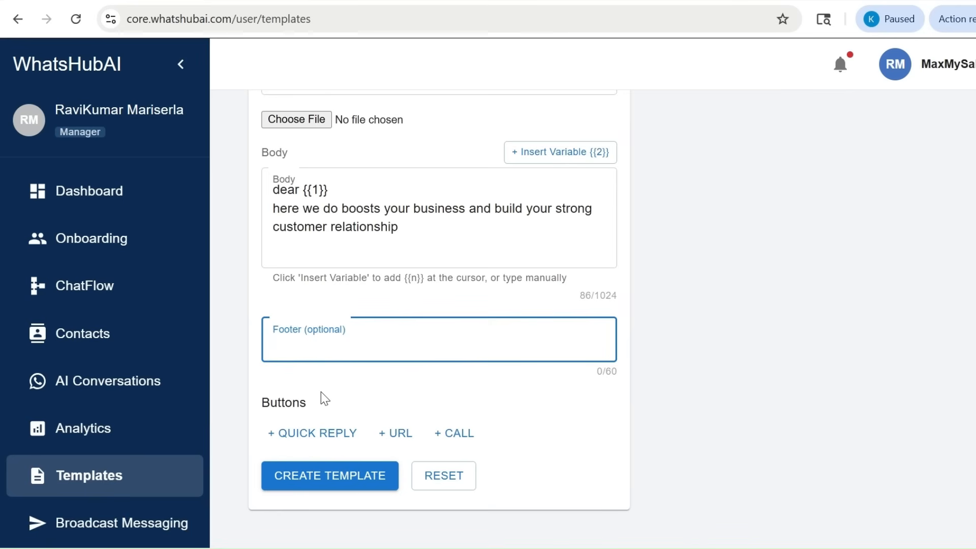
left_click(312, 438)
scroll(334, 368, "down", 3)
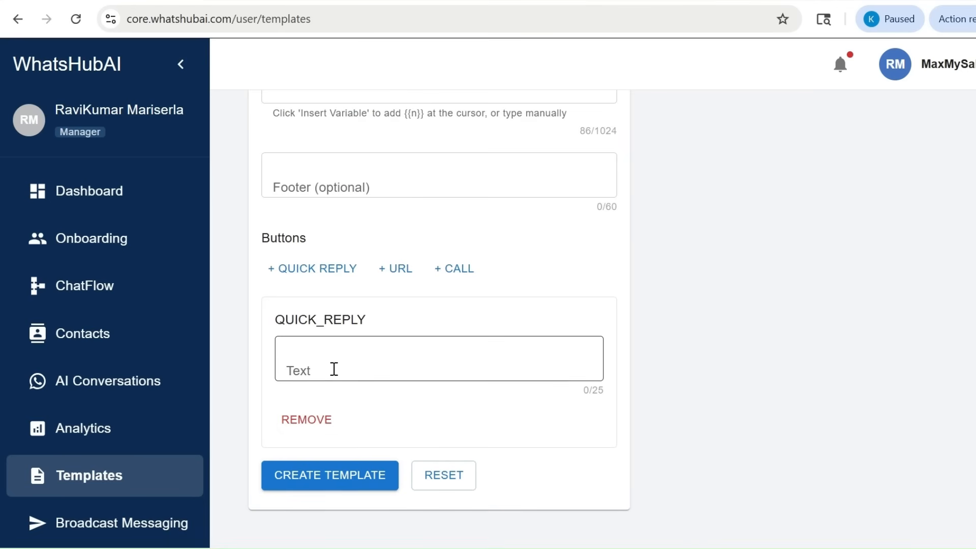
left_click(336, 365)
type("tha")
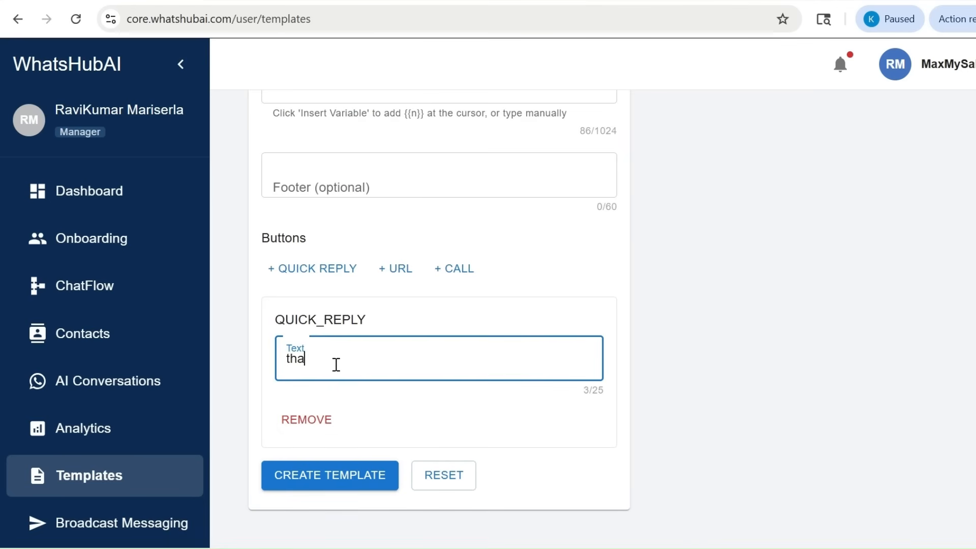
type("nk you")
left_click_drag(275, 316, 394, 316)
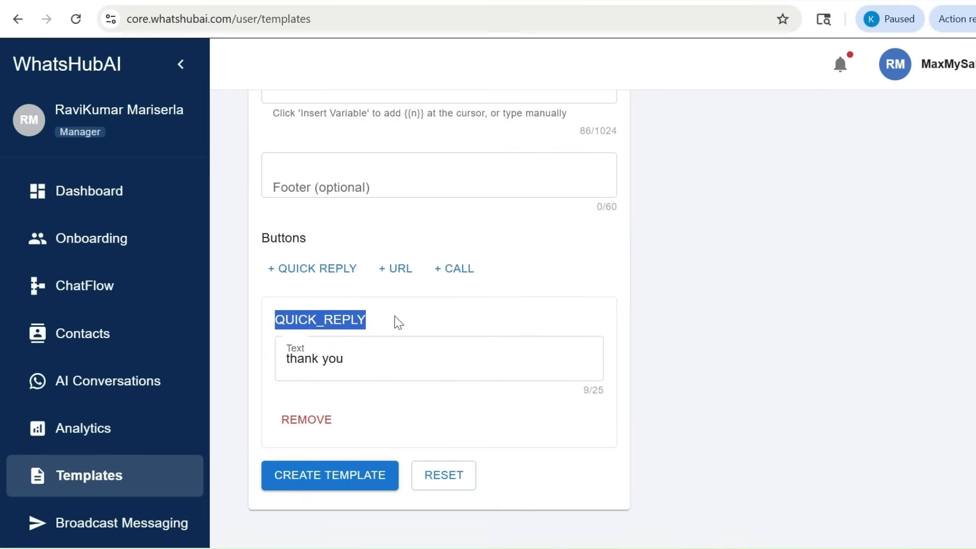
left_click(395, 315)
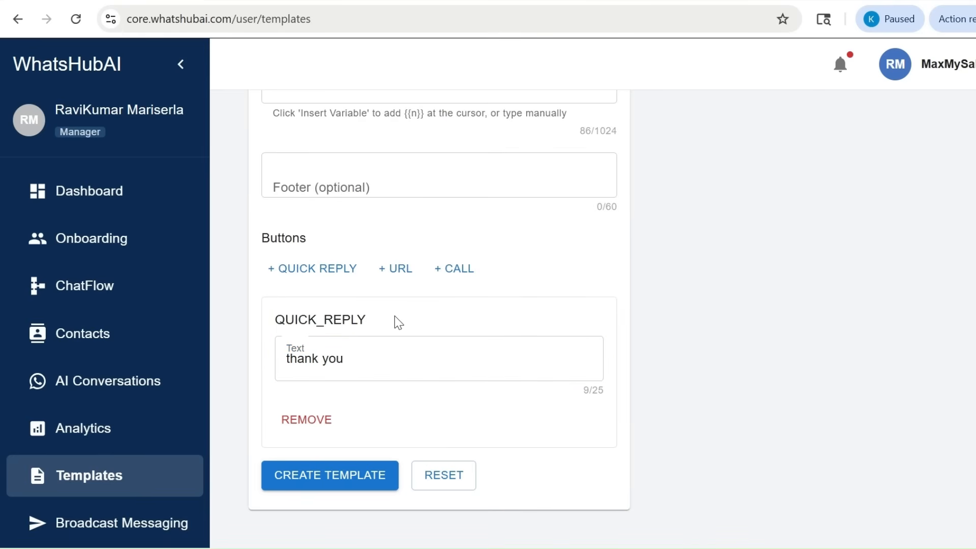
left_click(401, 273)
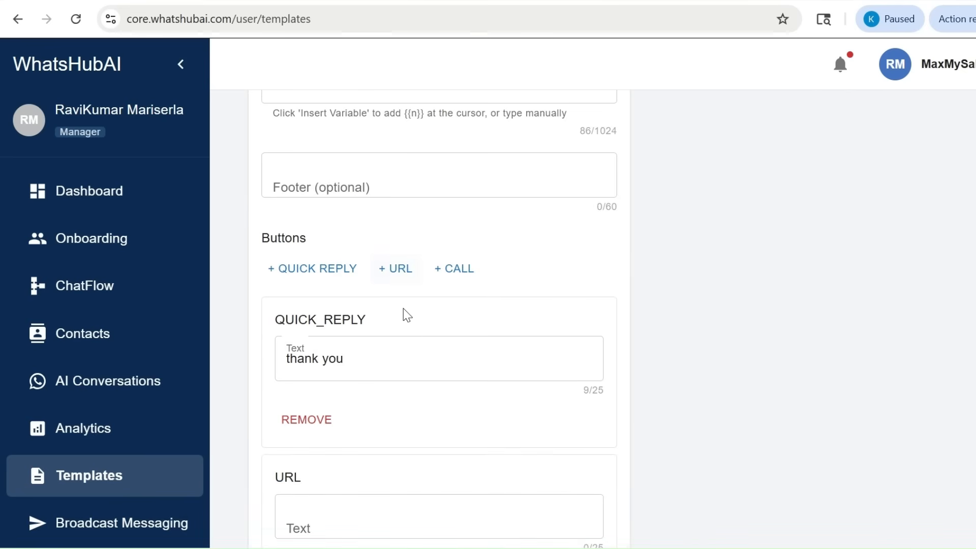
scroll(404, 311, "down", 3)
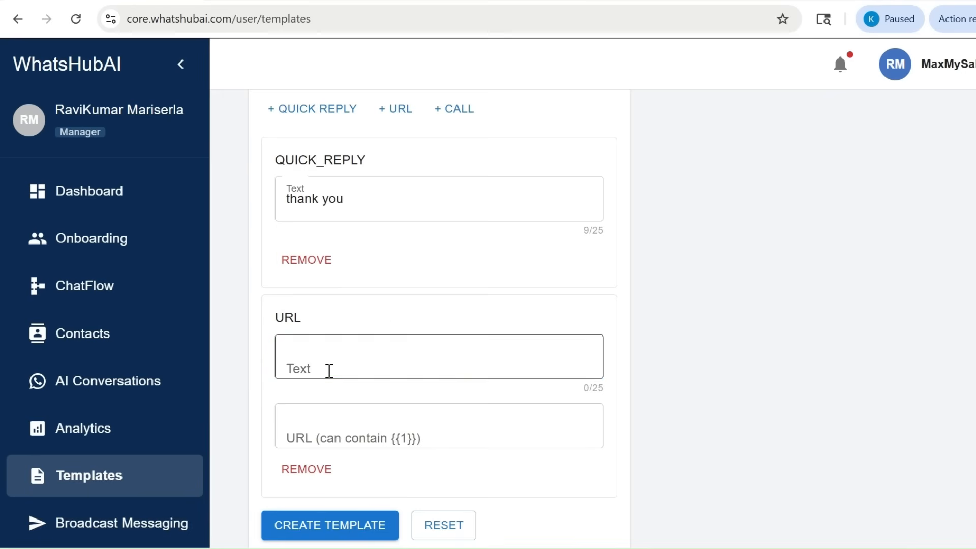
left_click(329, 370)
type("v")
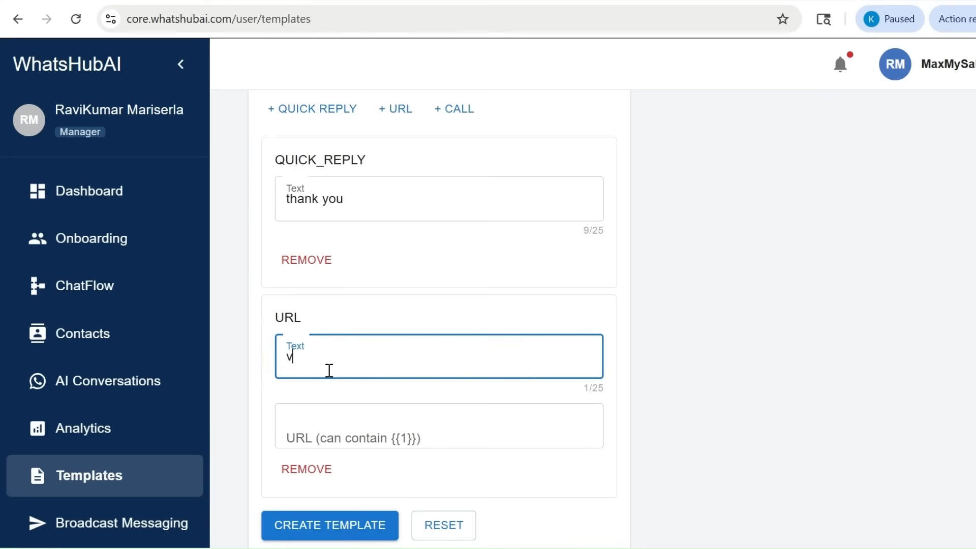
type("isit our website")
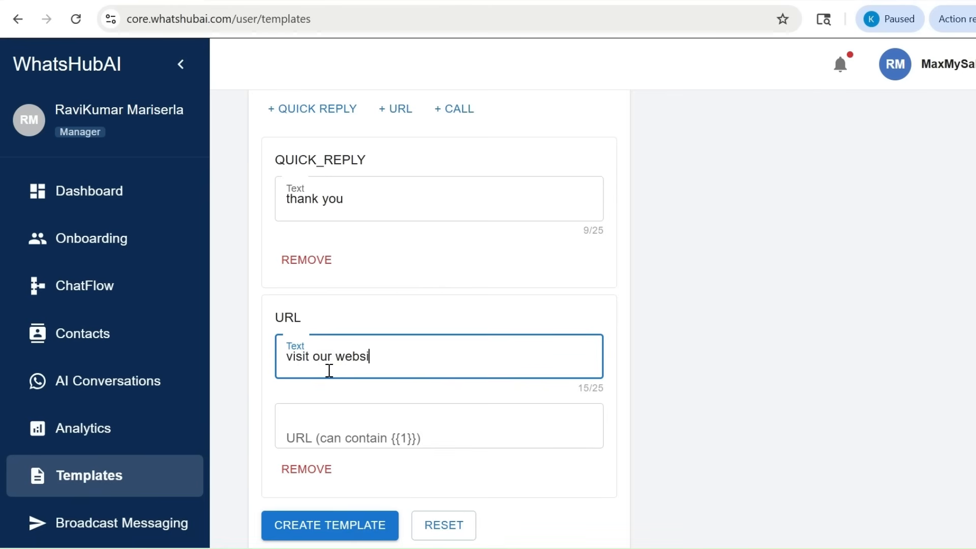
left_click(314, 423)
type("https://maxmysales.com/")
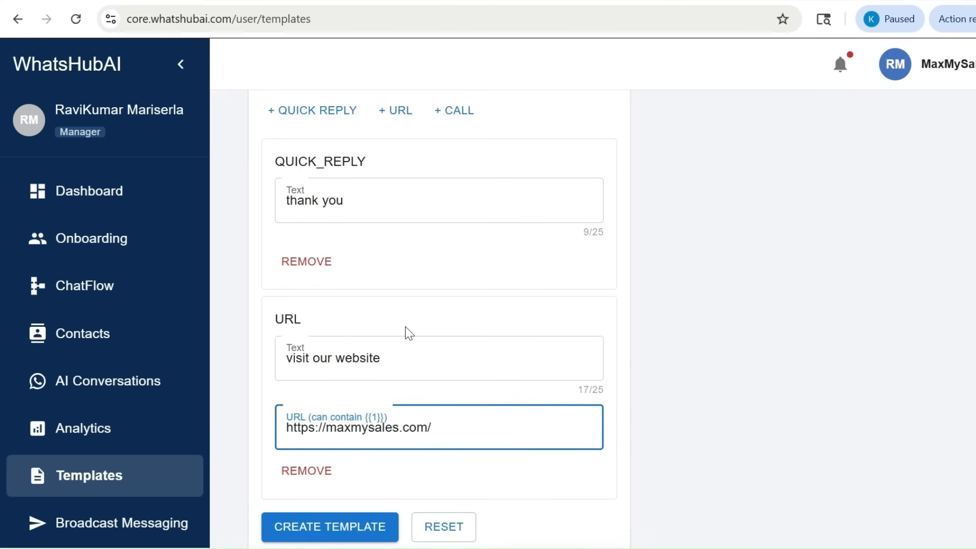
Try adding a call button to the template and remove it again
scroll(468, 157, "up", 1)
left_click(454, 119)
scroll(395, 307, "down", 4)
scroll(395, 306, "down", 1)
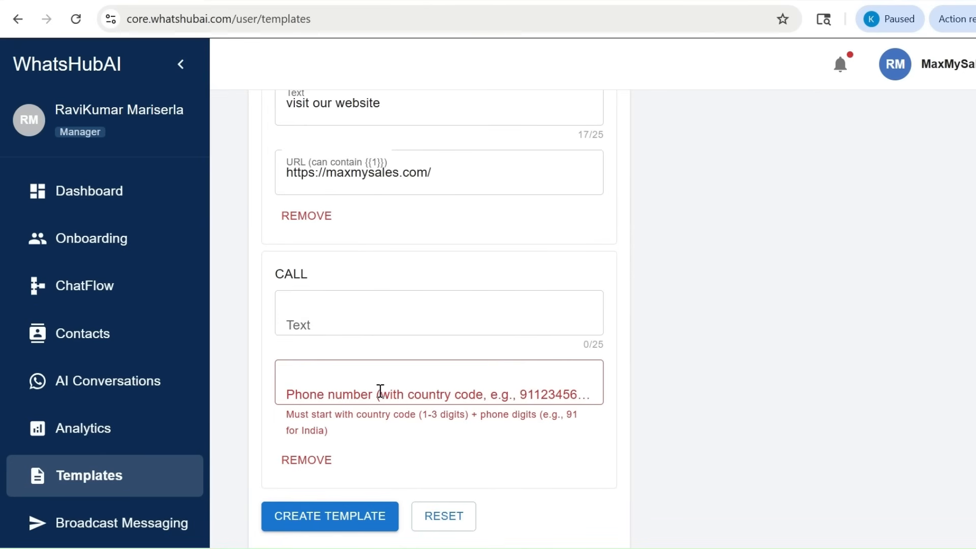
scroll(380, 390, "down", 1)
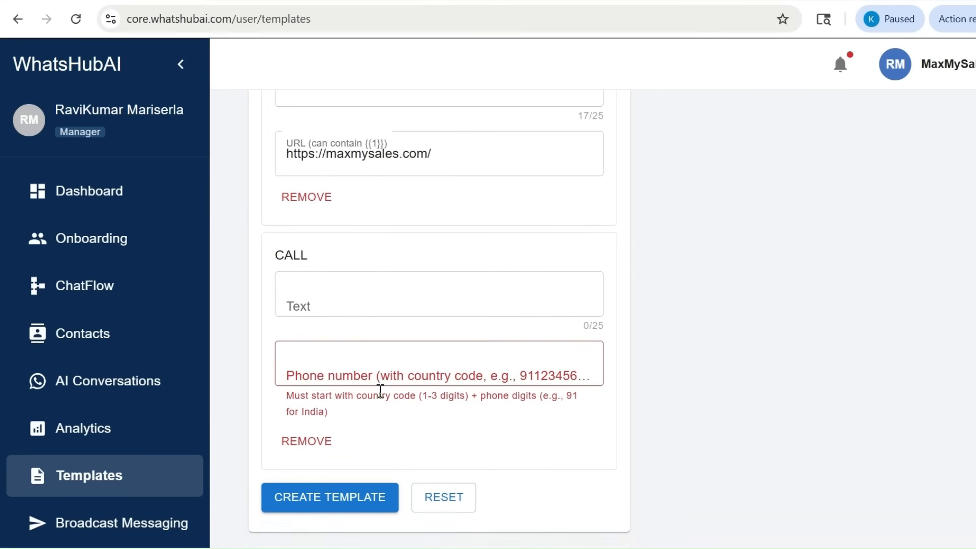
left_click(301, 429)
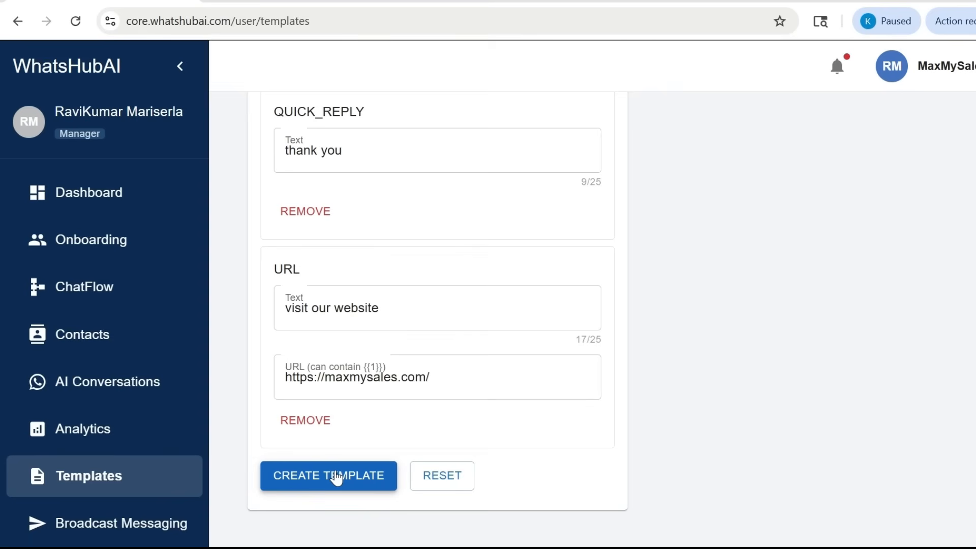
Create the template and open the template status overview
left_click(335, 478)
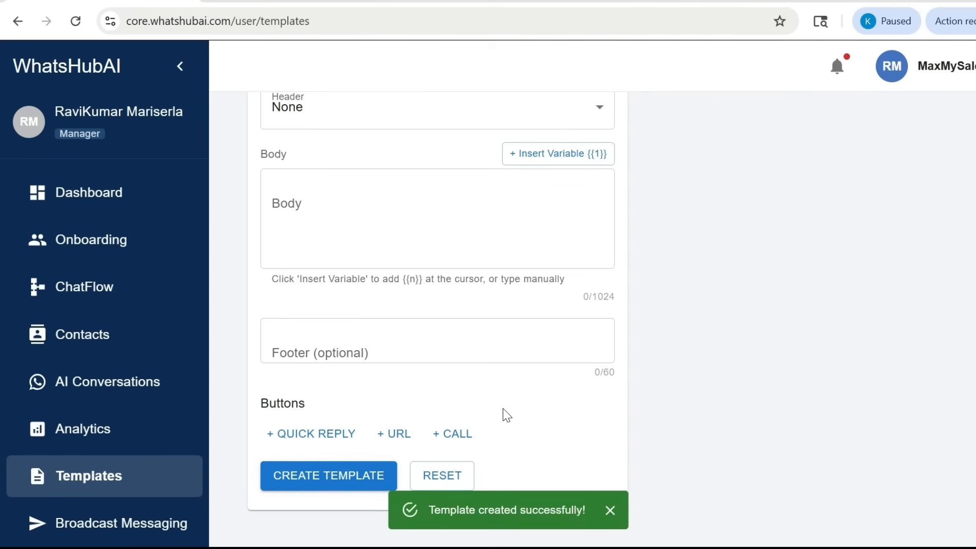
scroll(504, 414, "up", 2)
scroll(505, 409, "up", 5)
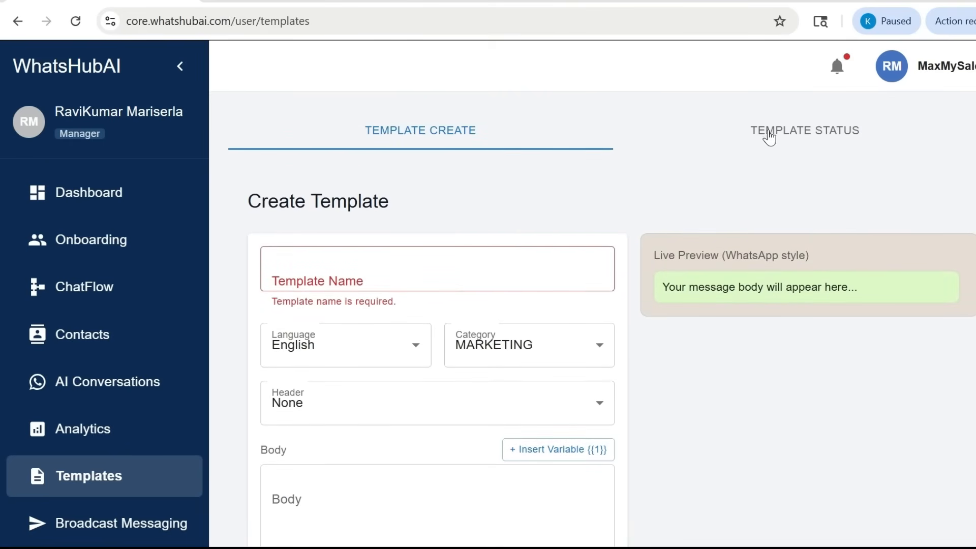
left_click(802, 132)
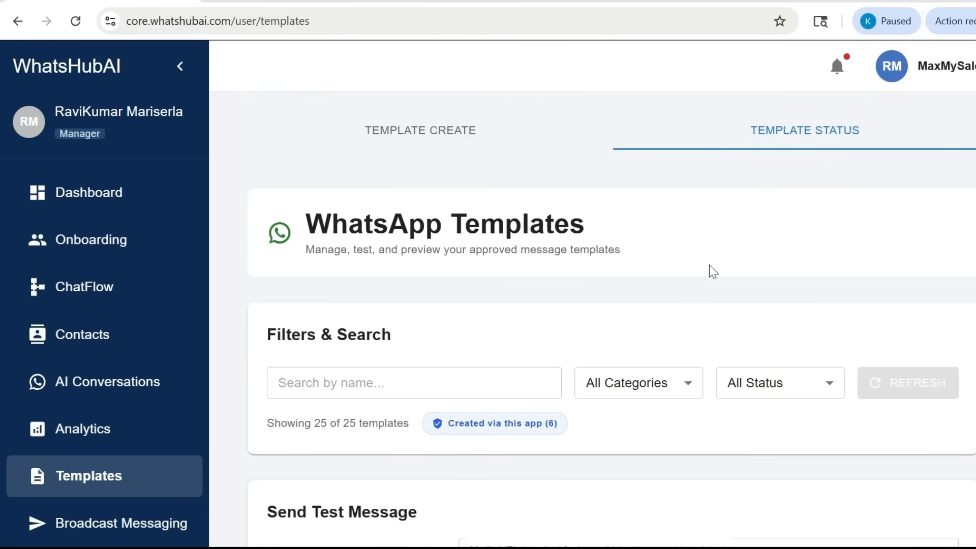
Look through the template list, examining the approval status and message text of max_my_sales and the other templates
scroll(709, 266, "down", 3)
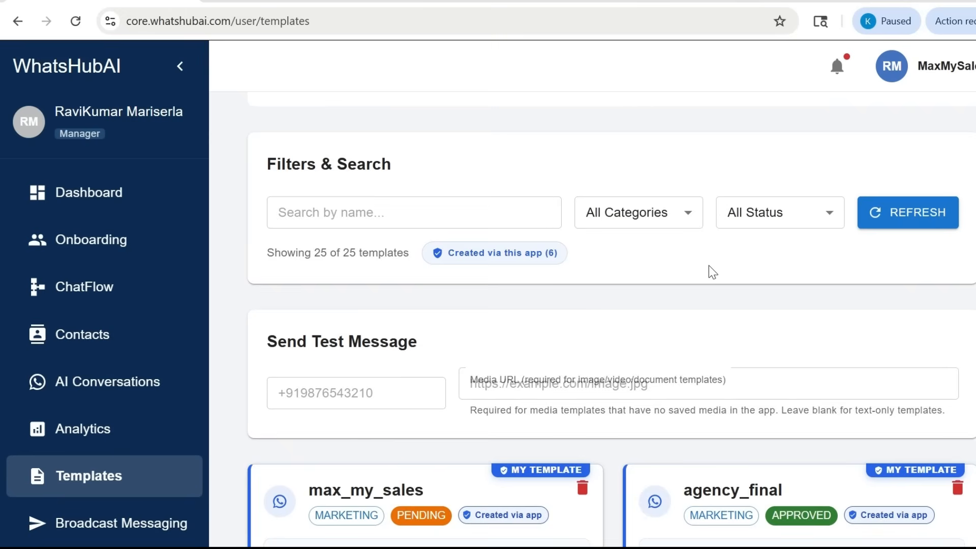
scroll(709, 266, "down", 2)
scroll(710, 265, "down", 2)
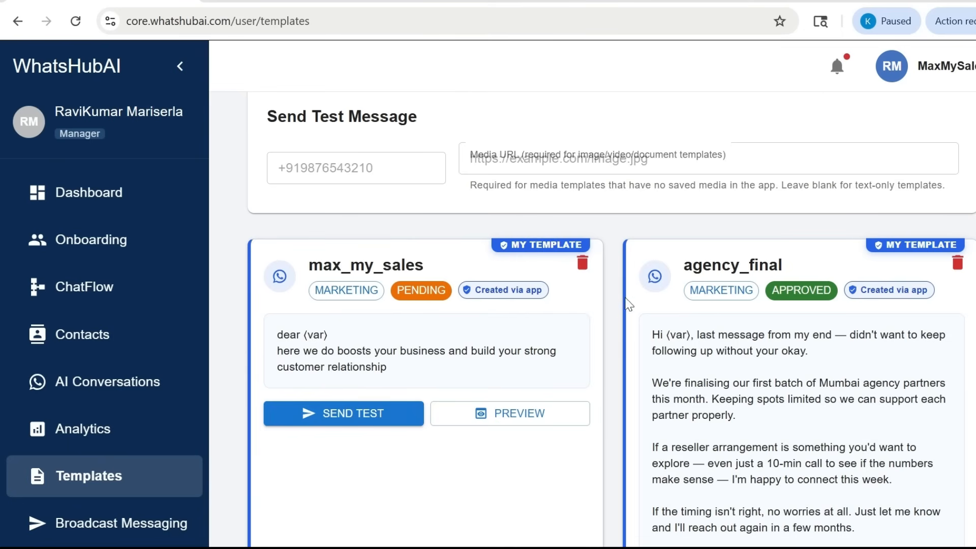
scroll(617, 297, "down", 8)
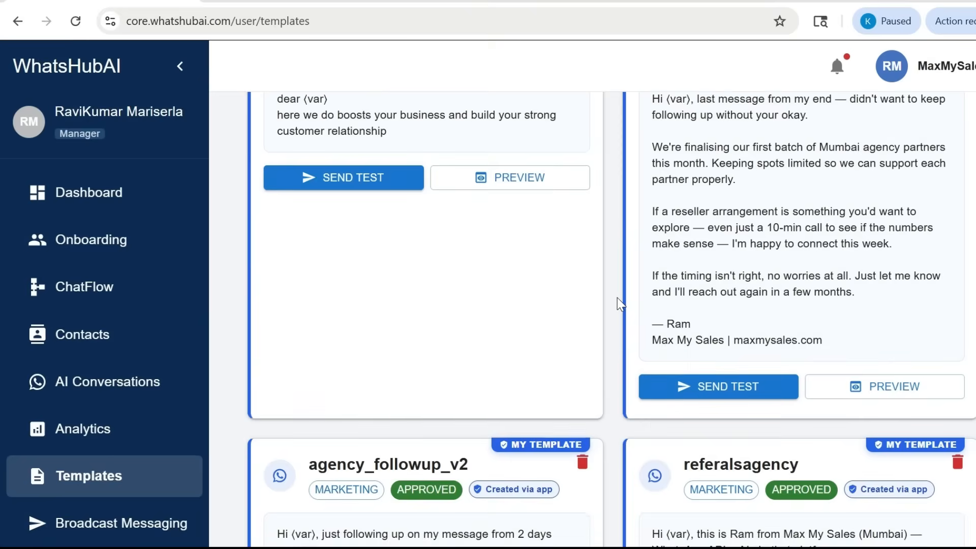
scroll(617, 297, "down", 7)
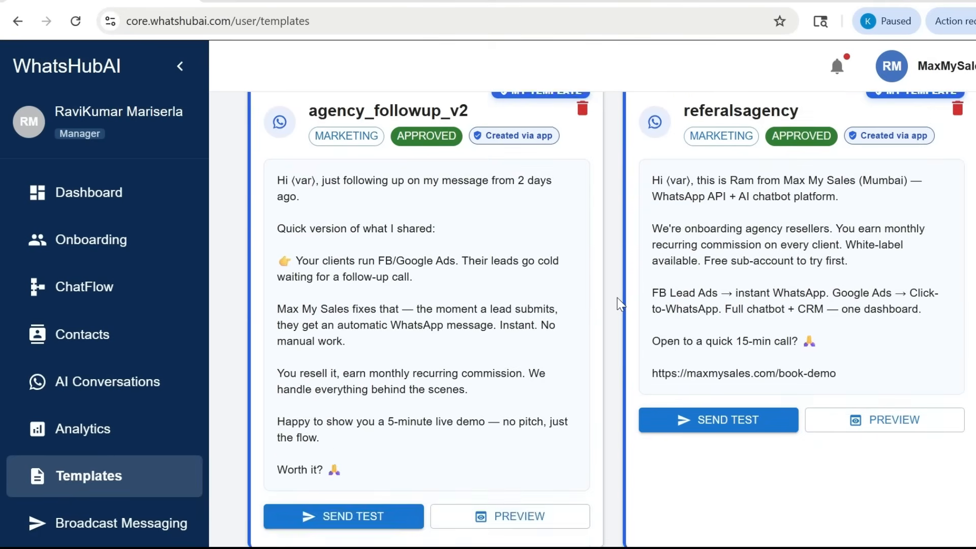
scroll(617, 297, "down", 5)
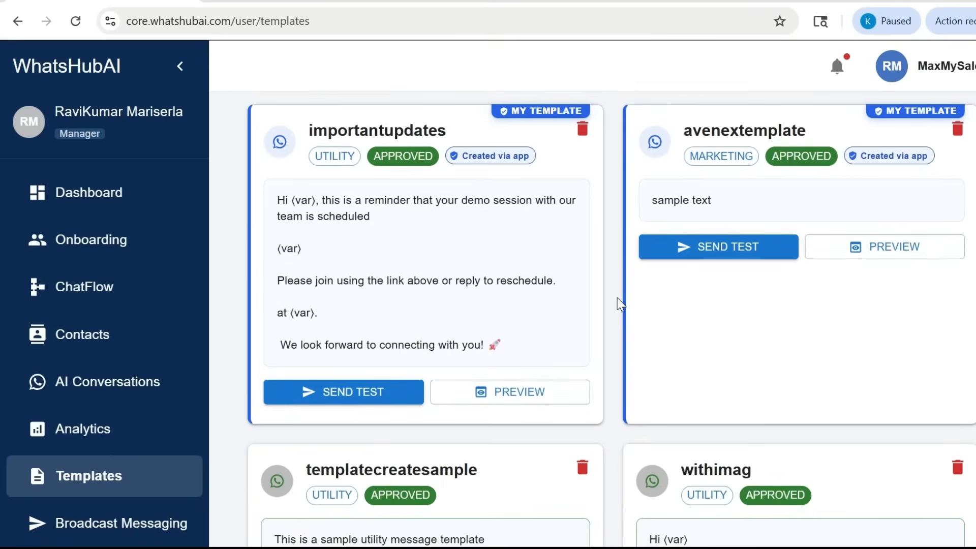
scroll(618, 298, "up", 5)
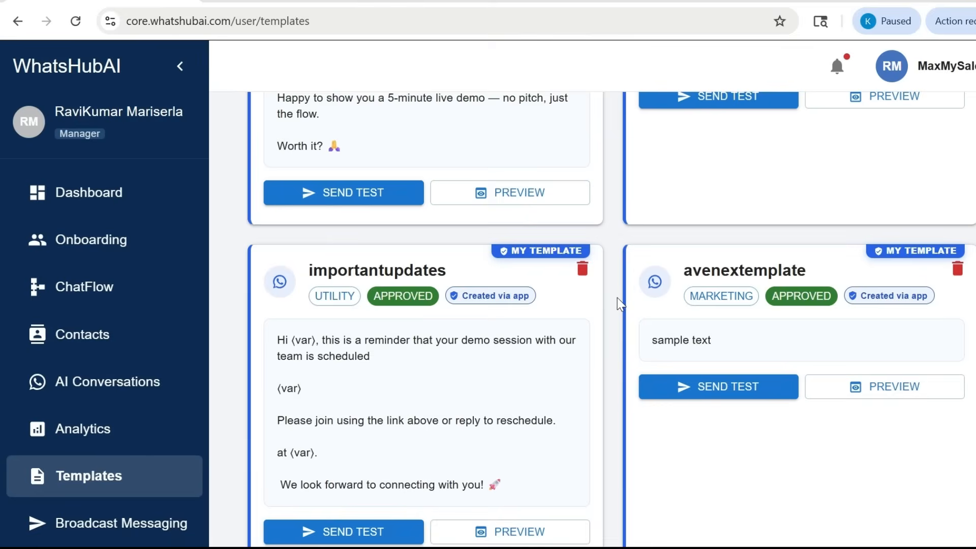
scroll(617, 298, "up", 9)
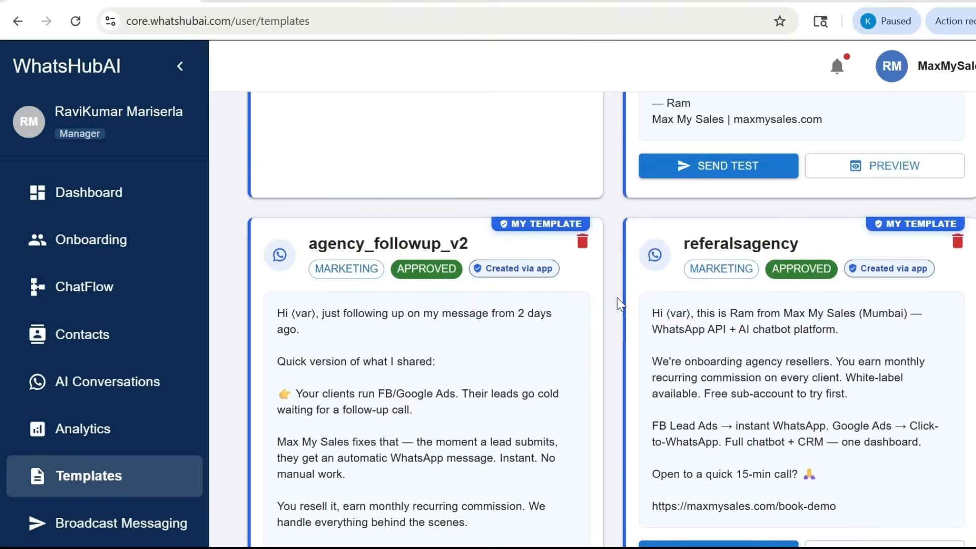
scroll(617, 297, "up", 4)
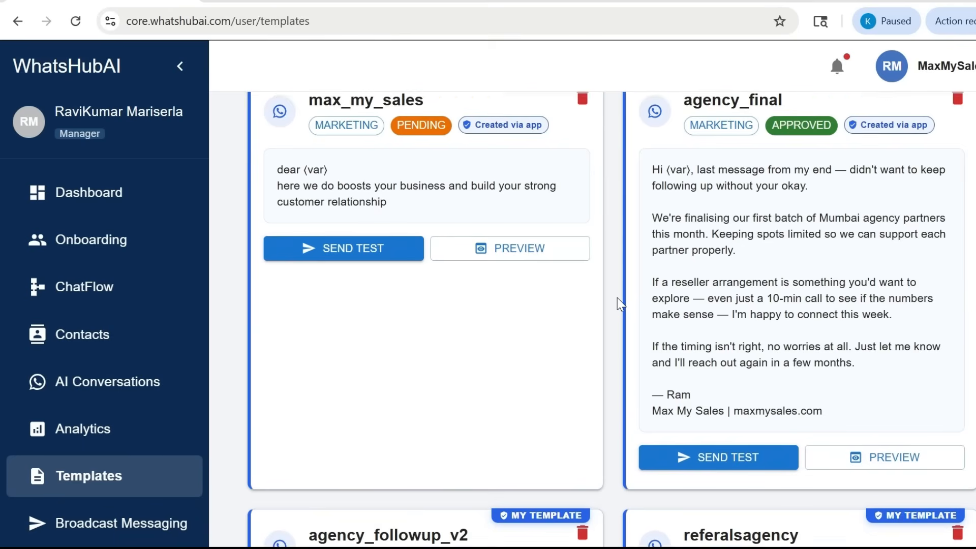
scroll(618, 297, "up", 6)
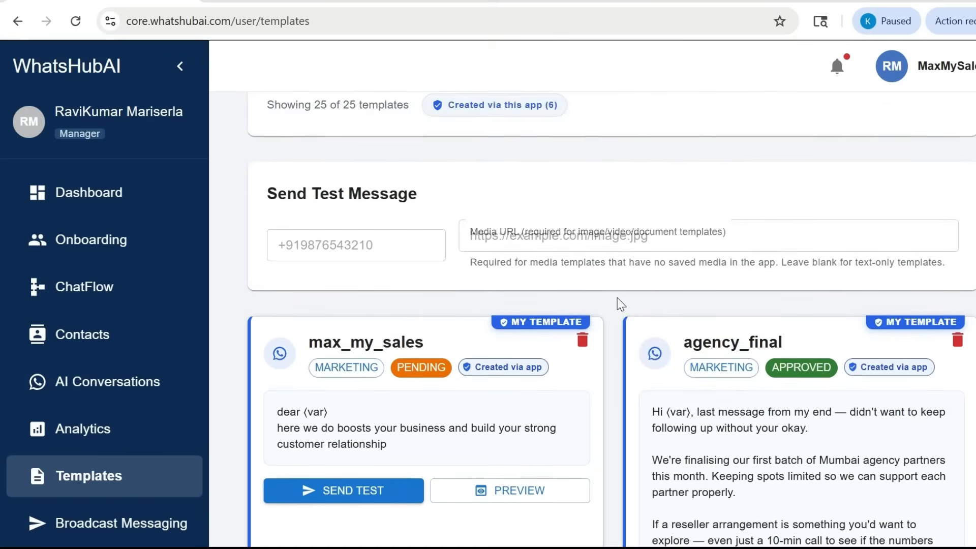
Refresh the template list and check the approval status of max_my_sales
scroll(618, 298, "down", 1)
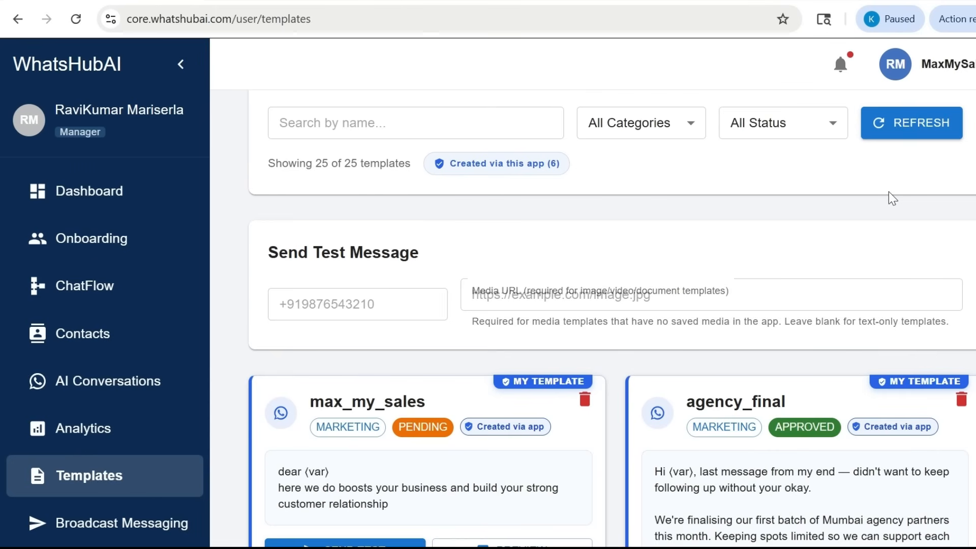
left_click(903, 127)
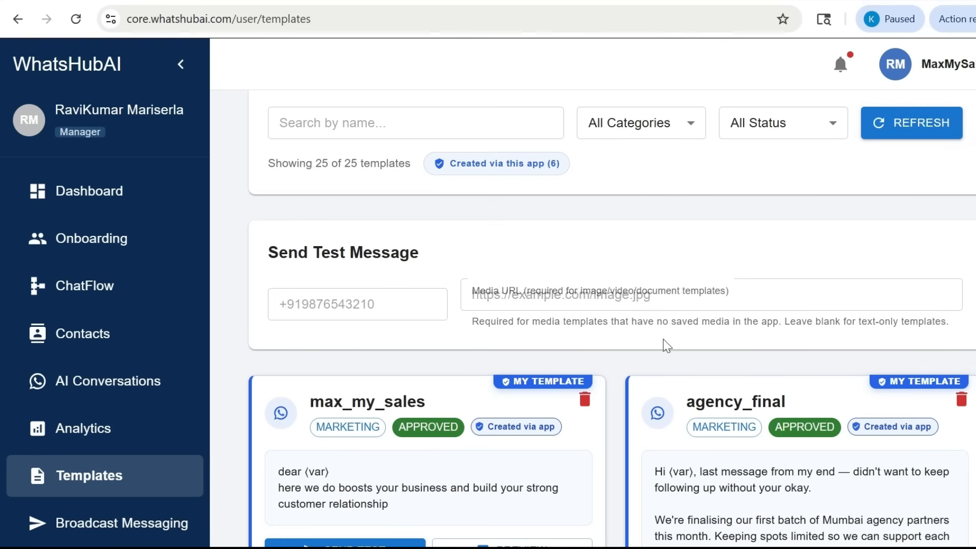
scroll(622, 370, "down", 2)
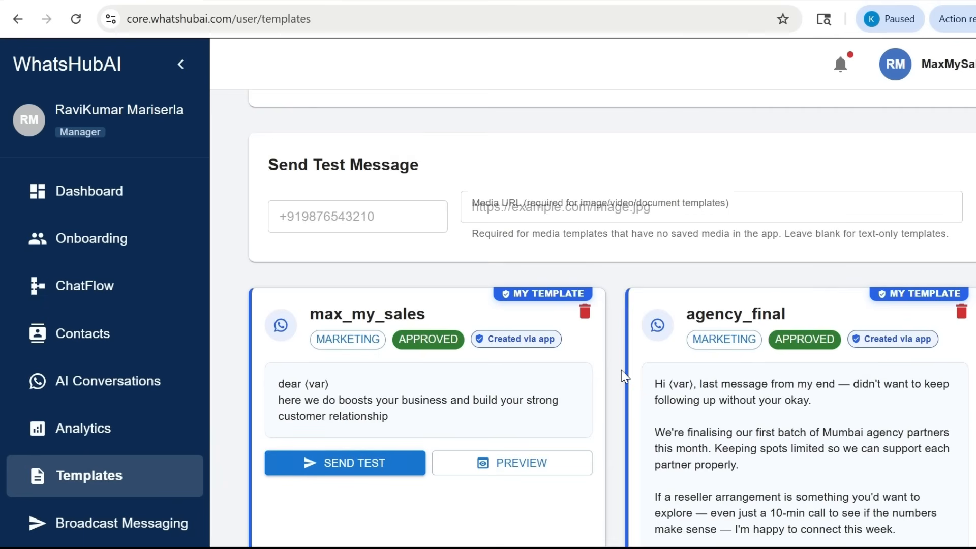